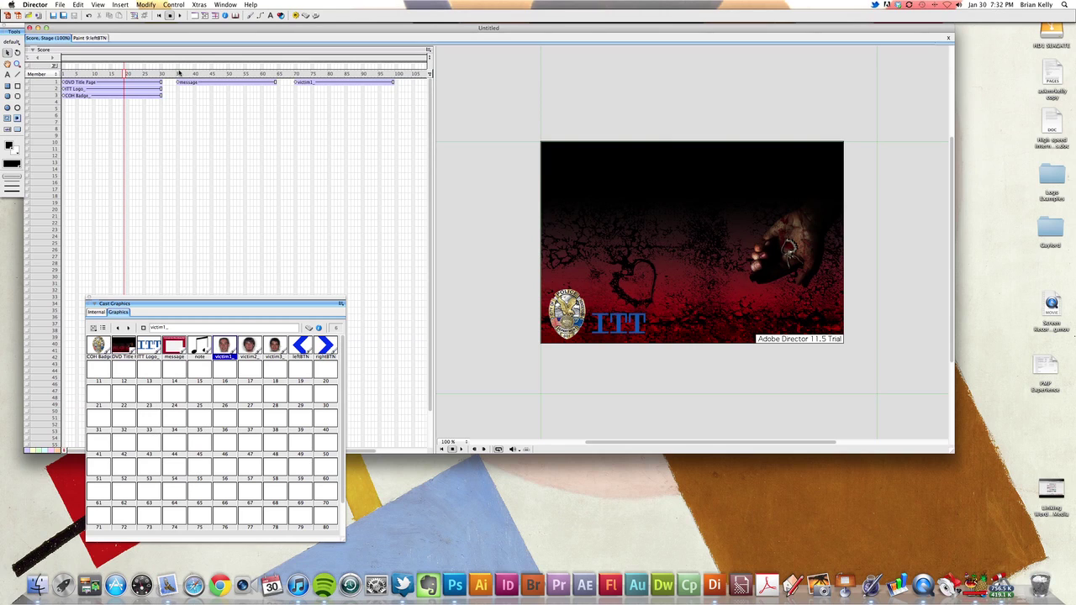
Step: Move the Cast window to the lower middle and widen the Score to show frames out to about 125
click(161, 74)
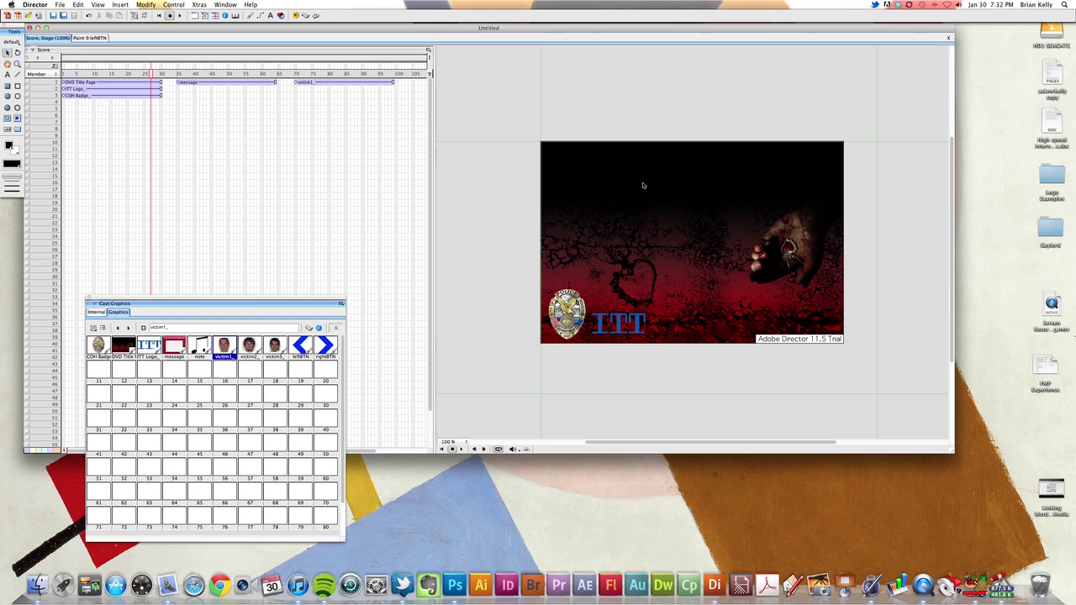
drag(293, 302, 421, 258)
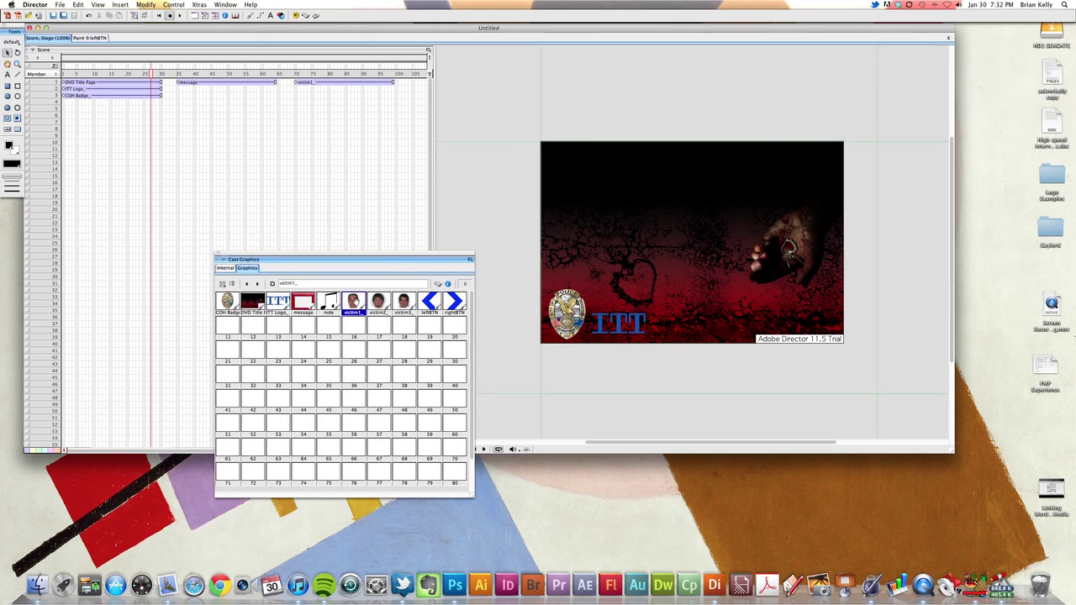
click(357, 303)
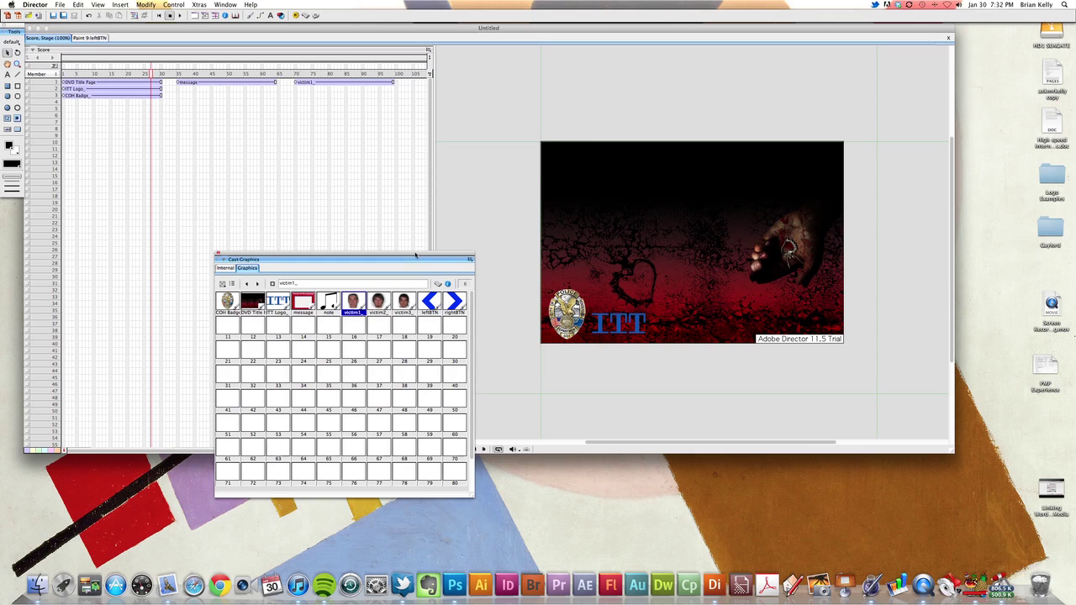
drag(415, 255, 416, 289)
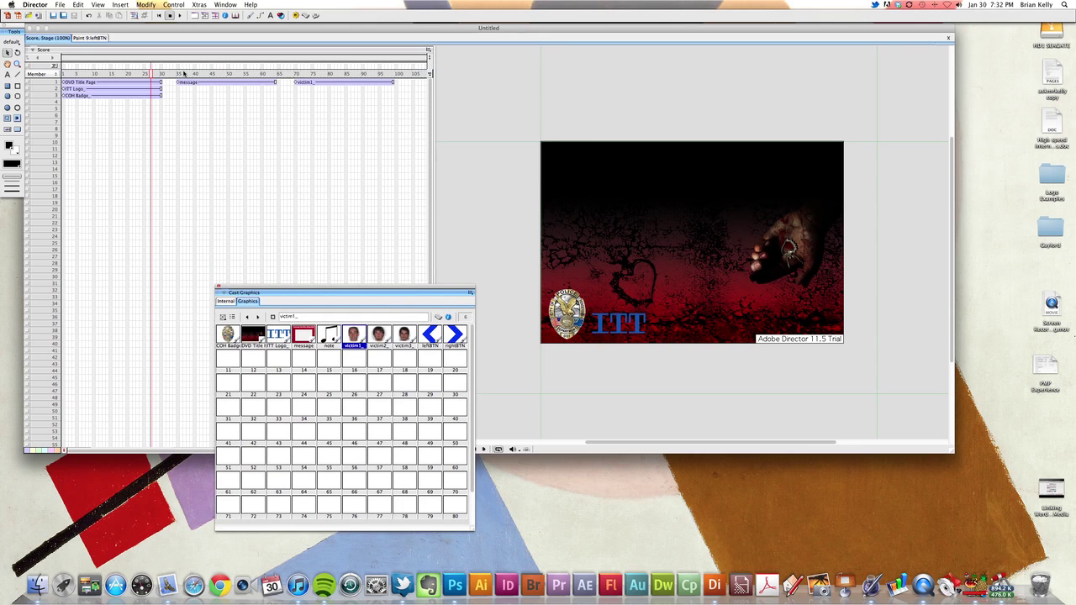
drag(183, 74, 137, 74)
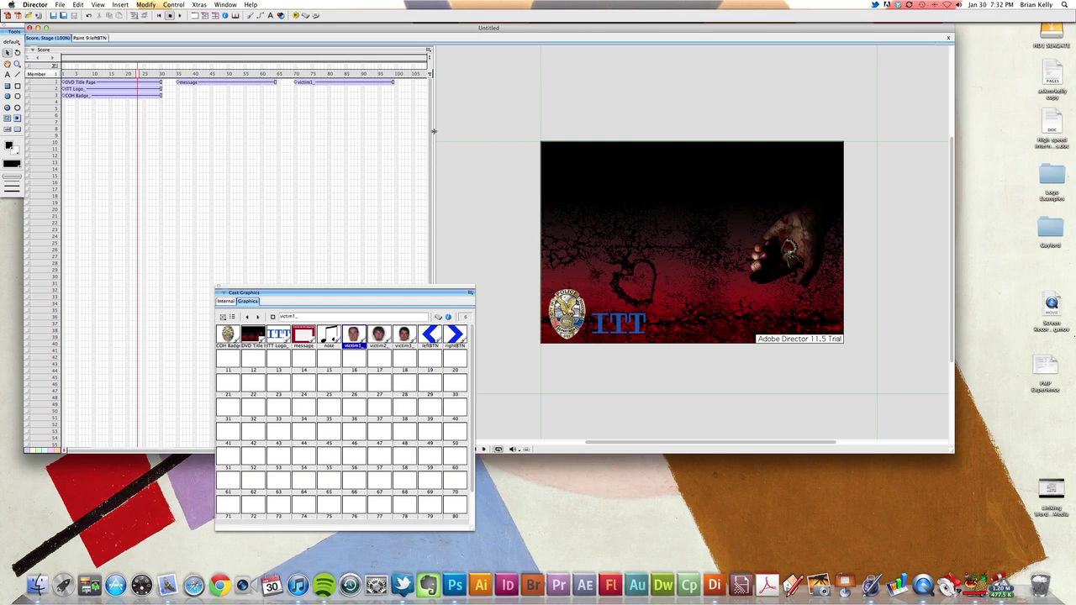
drag(433, 131, 502, 102)
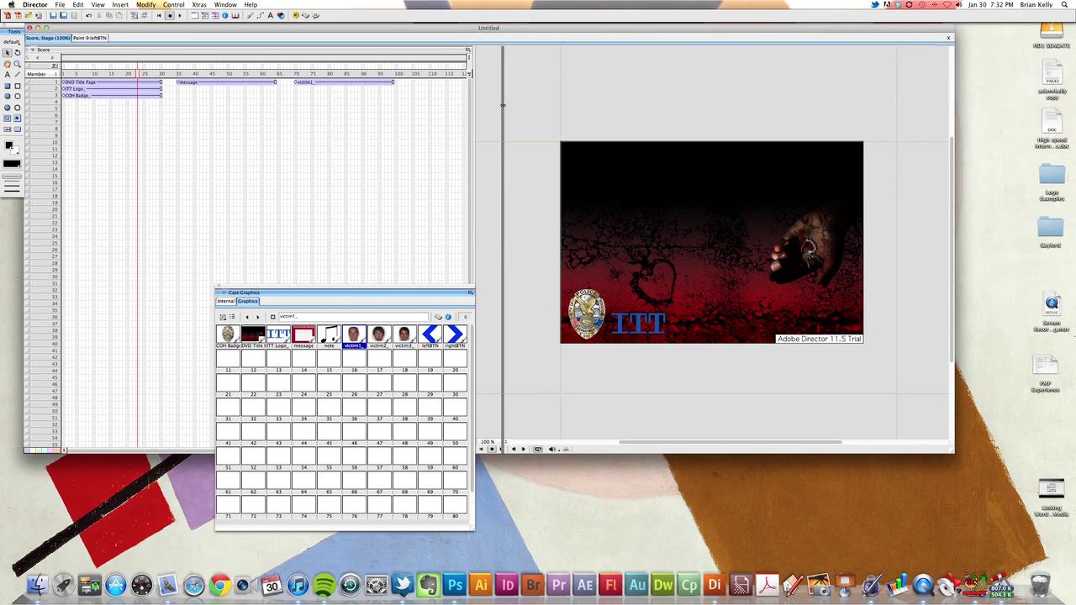
Step: Scrub the playhead through the victim photo and title sections, ending back at frame 1
click(192, 74)
click(326, 74)
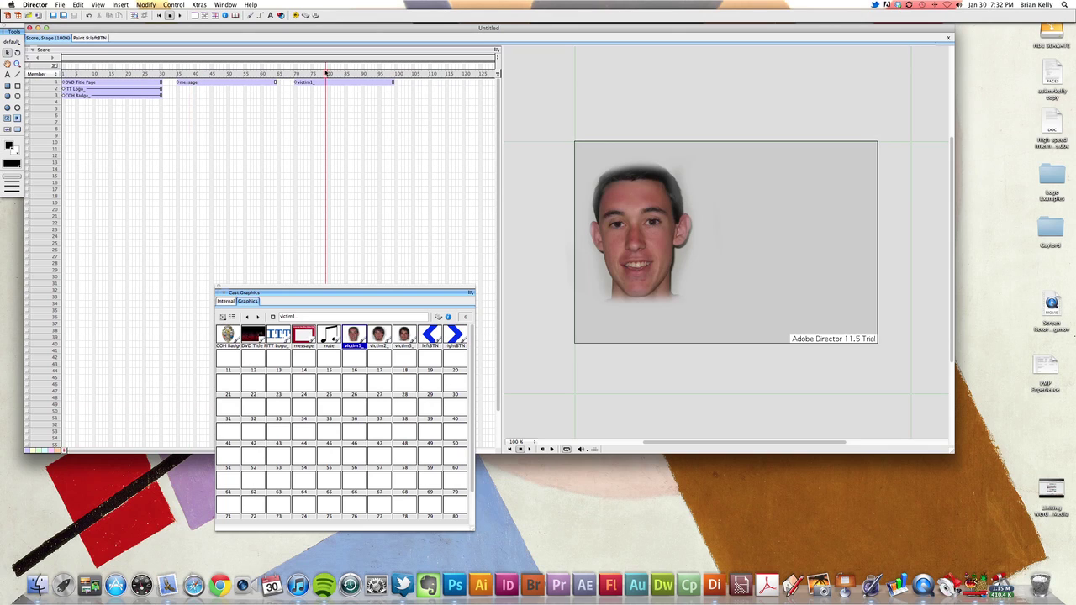
click(122, 74)
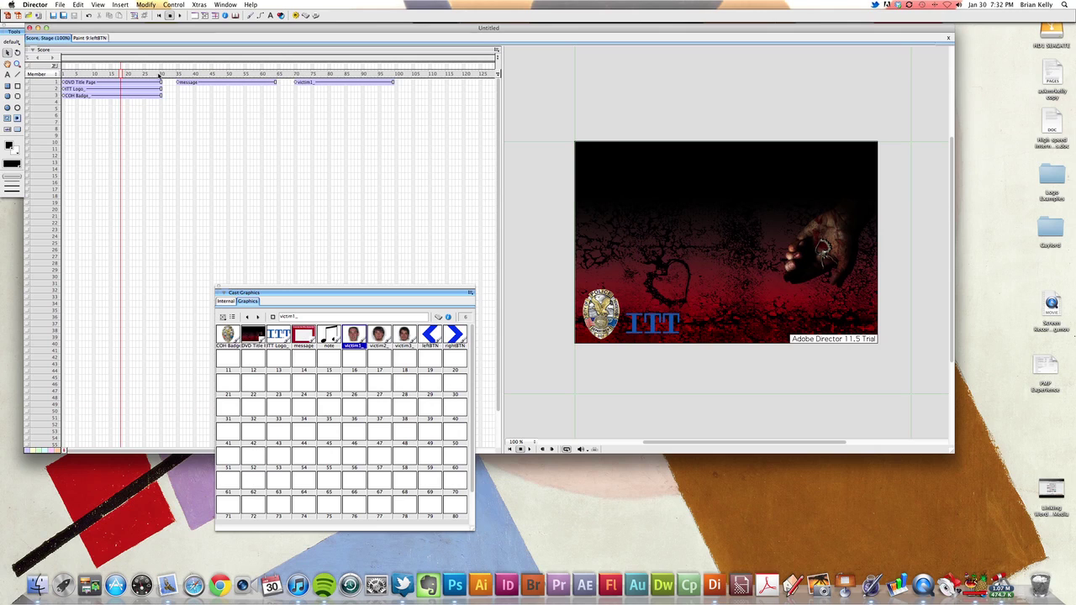
drag(122, 74, 165, 80)
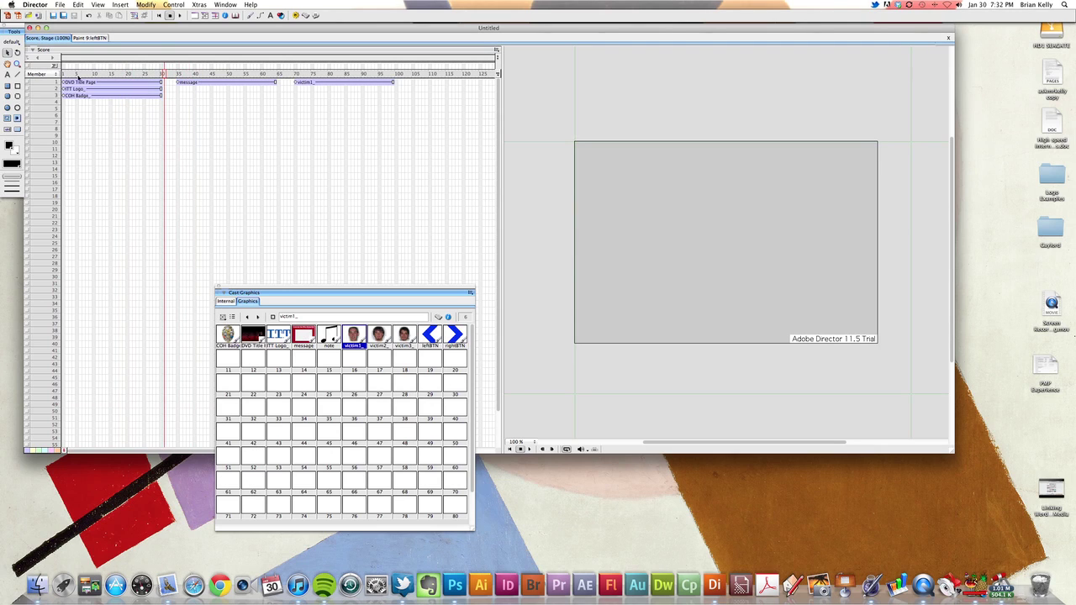
click(64, 74)
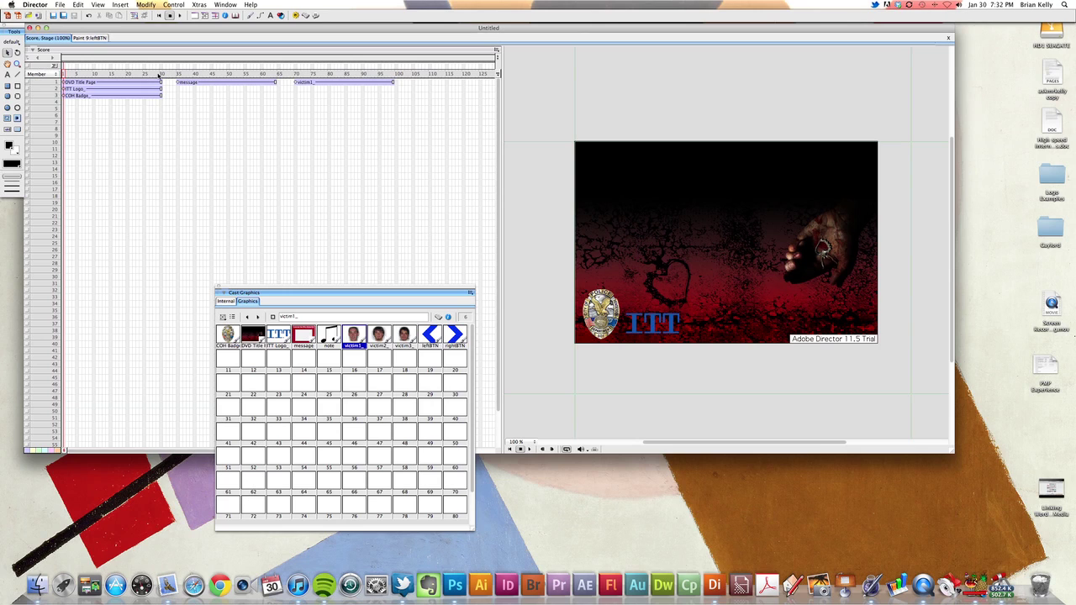
Step: Step through frame 30, the message screen near frame 36 and the victim photo near frame 70, then return to frame 1
click(160, 74)
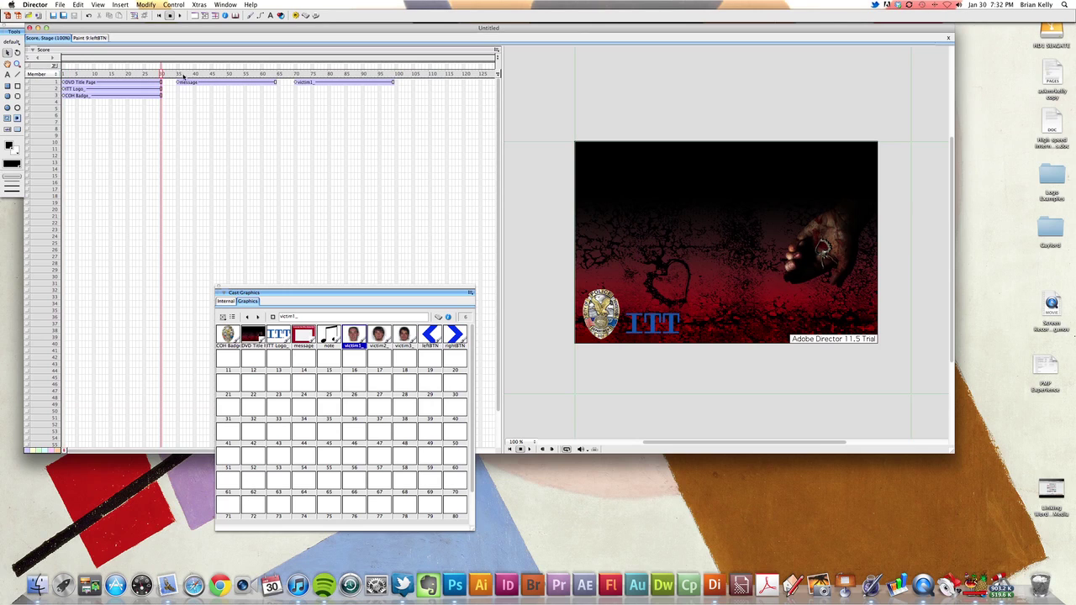
click(179, 74)
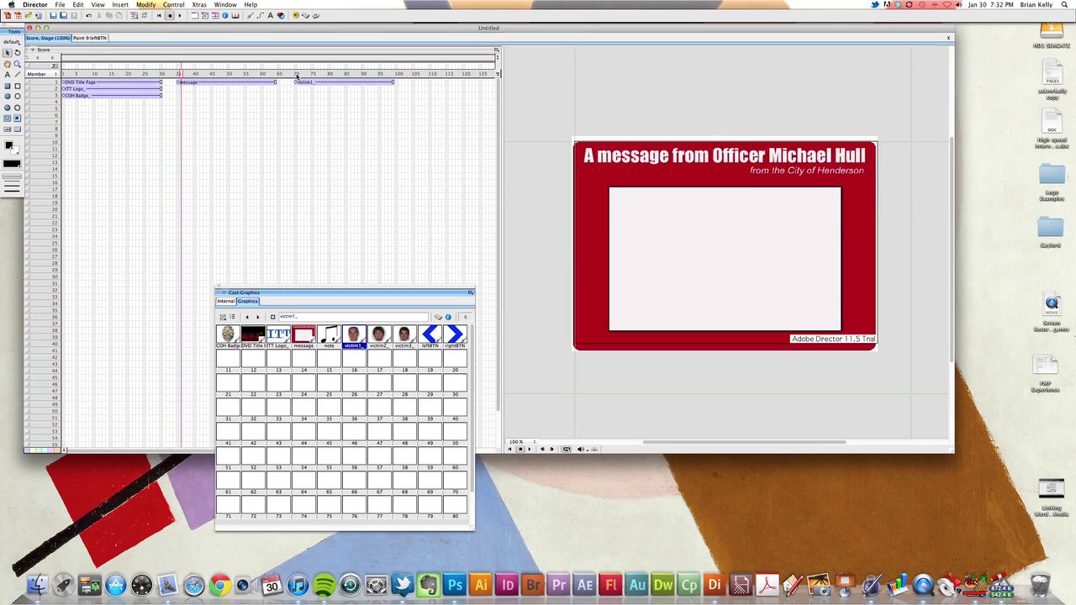
click(294, 75)
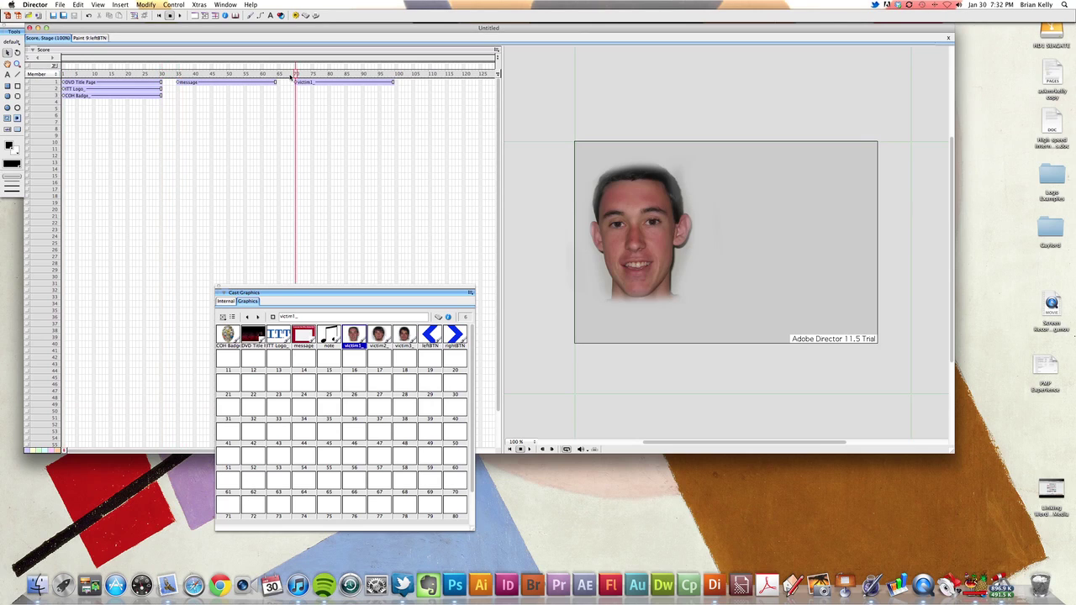
click(177, 75)
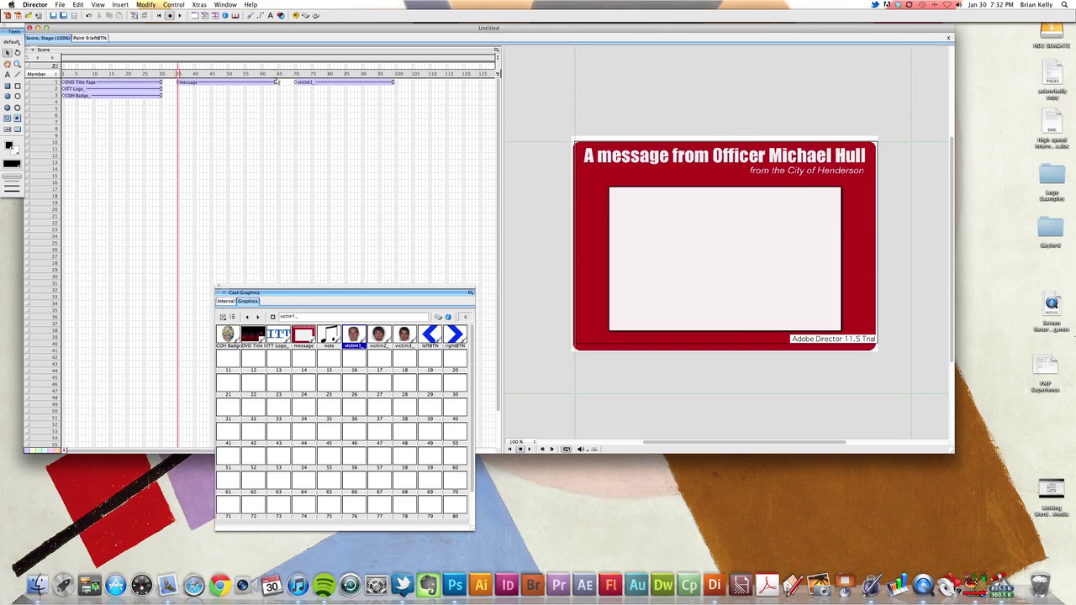
click(295, 75)
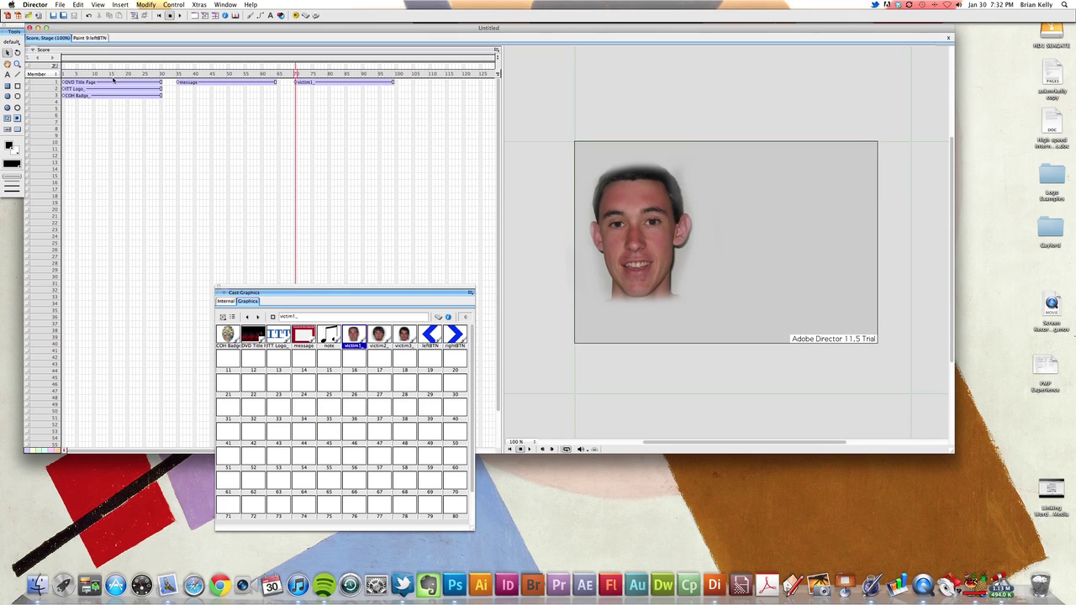
drag(162, 75, 162, 75)
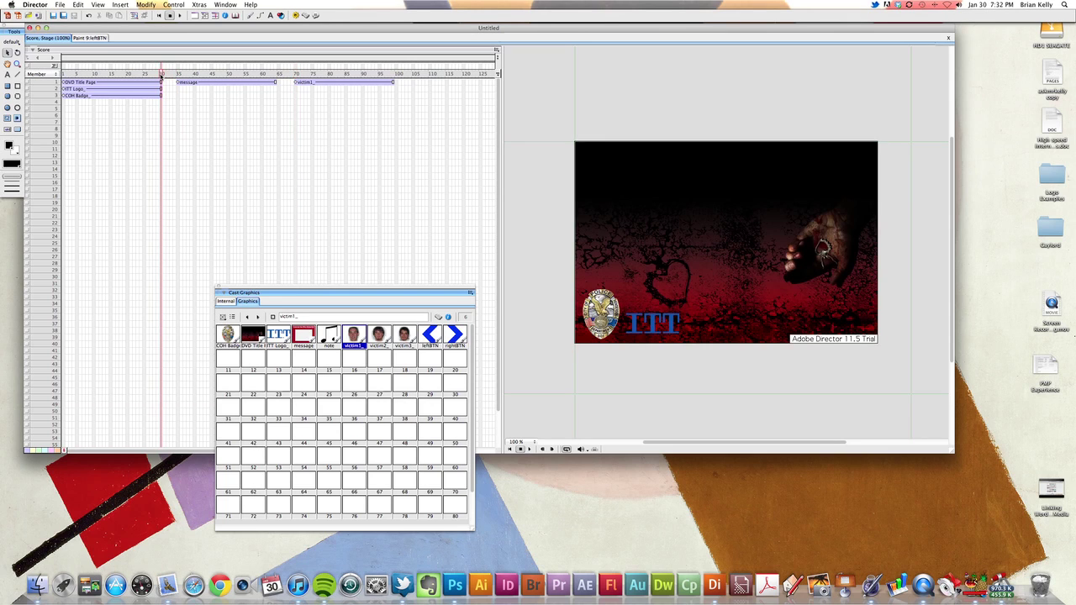
click(65, 75)
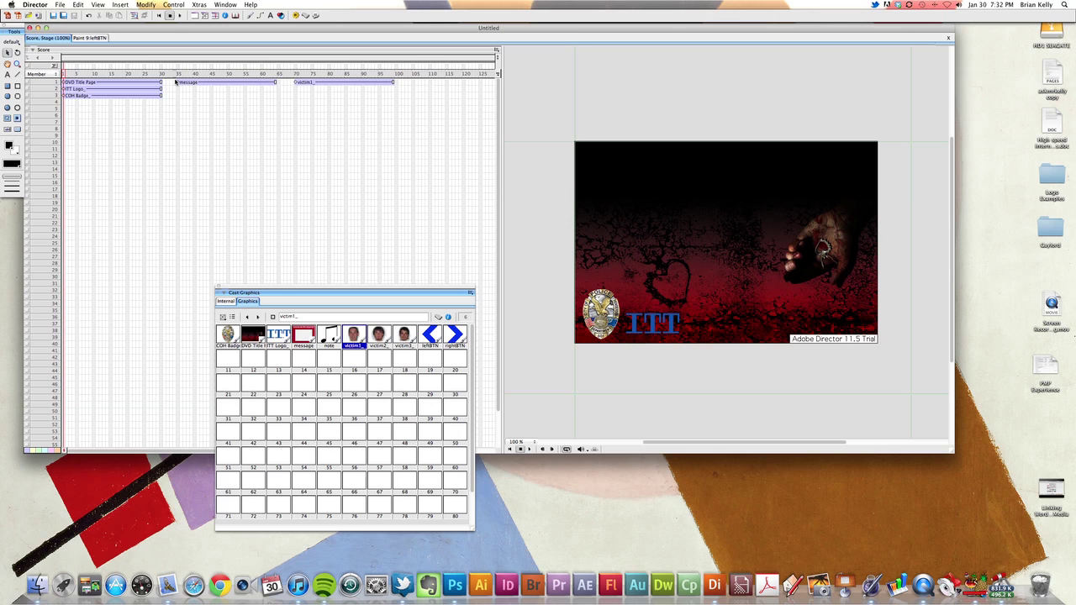
Step: Show the message section, then victim1, then the dark red ITT title frame on the Stage
click(191, 74)
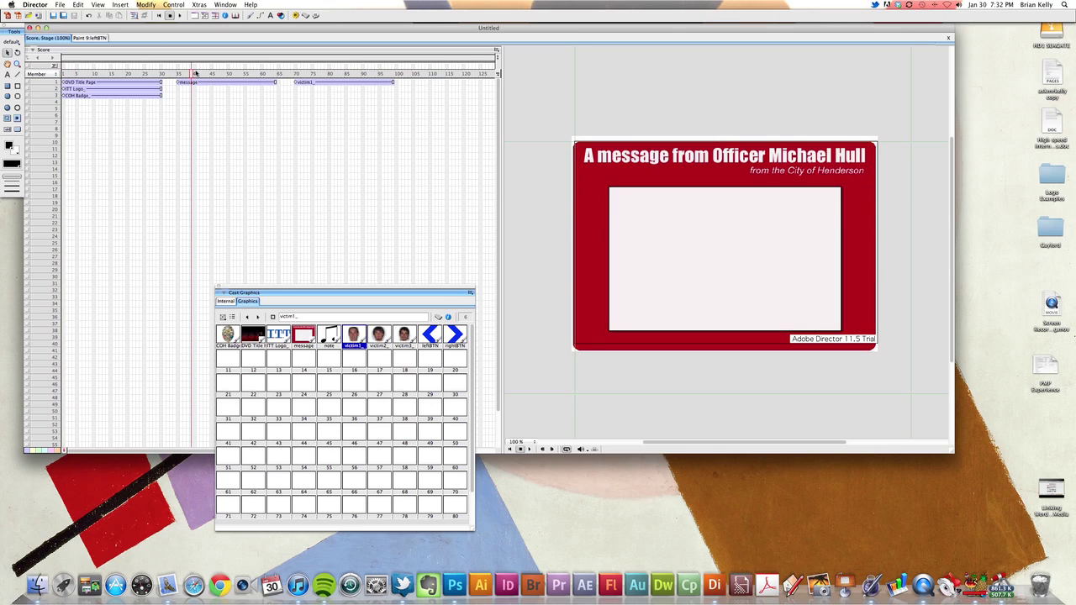
click(313, 74)
click(120, 74)
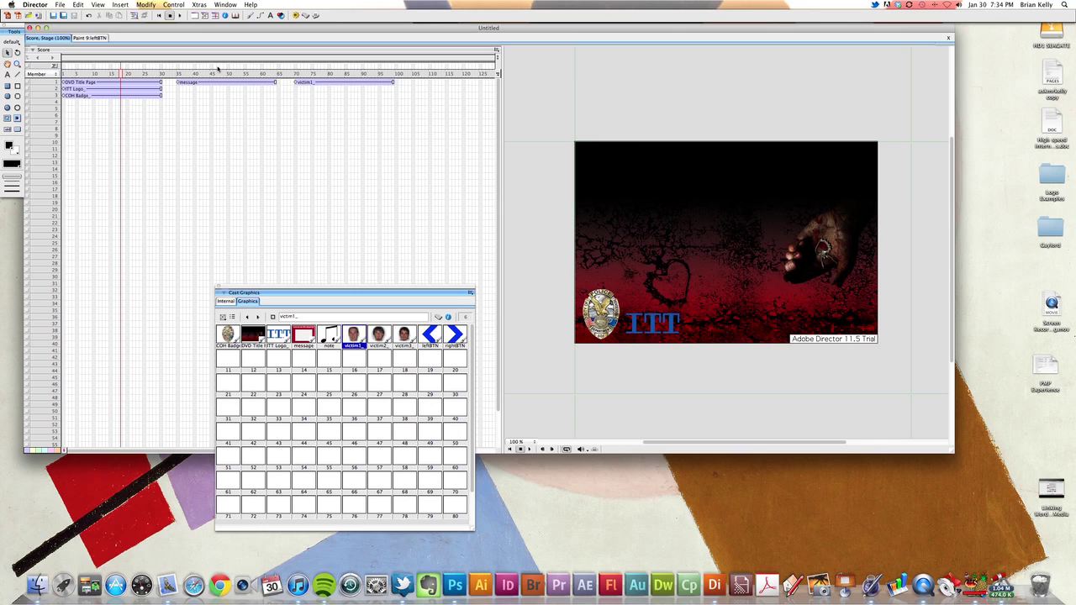
Step: Add three unnamed markers in the marker channel: near the start, near frame 30 and near frame 70
click(497, 56)
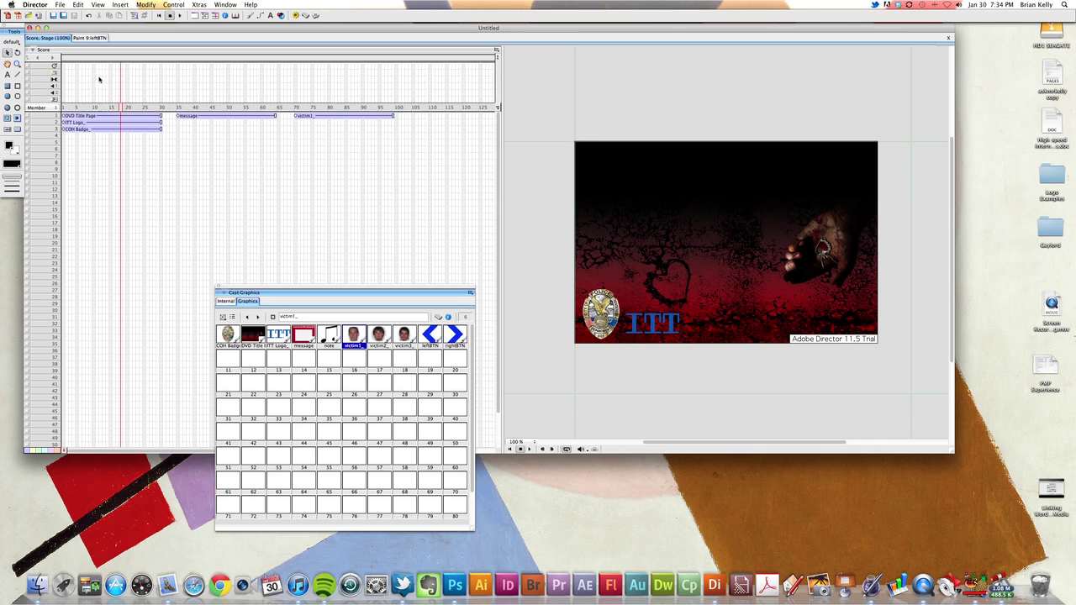
click(497, 56)
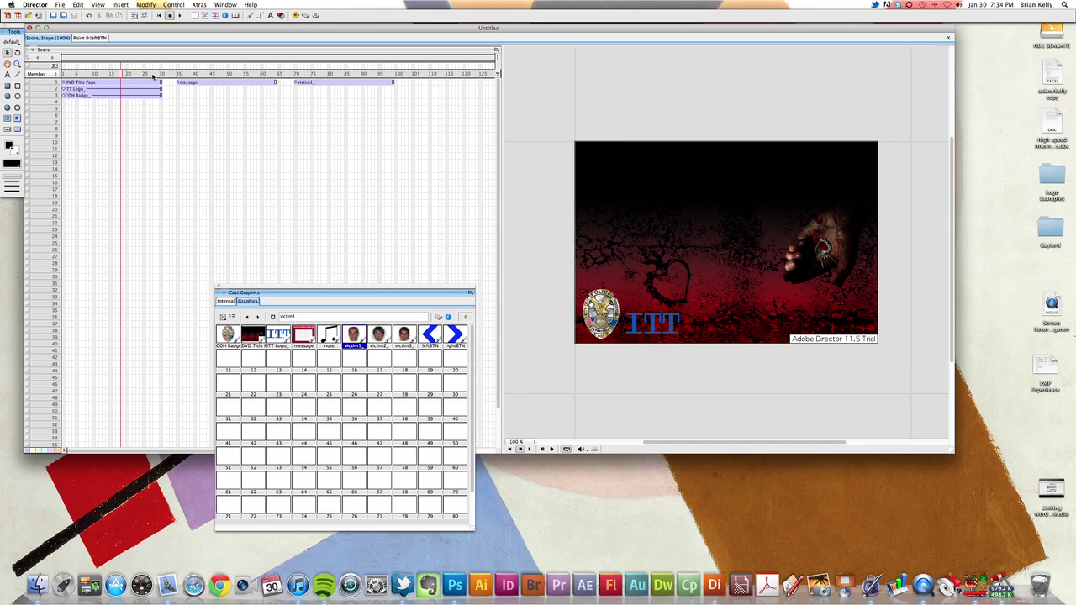
click(88, 57)
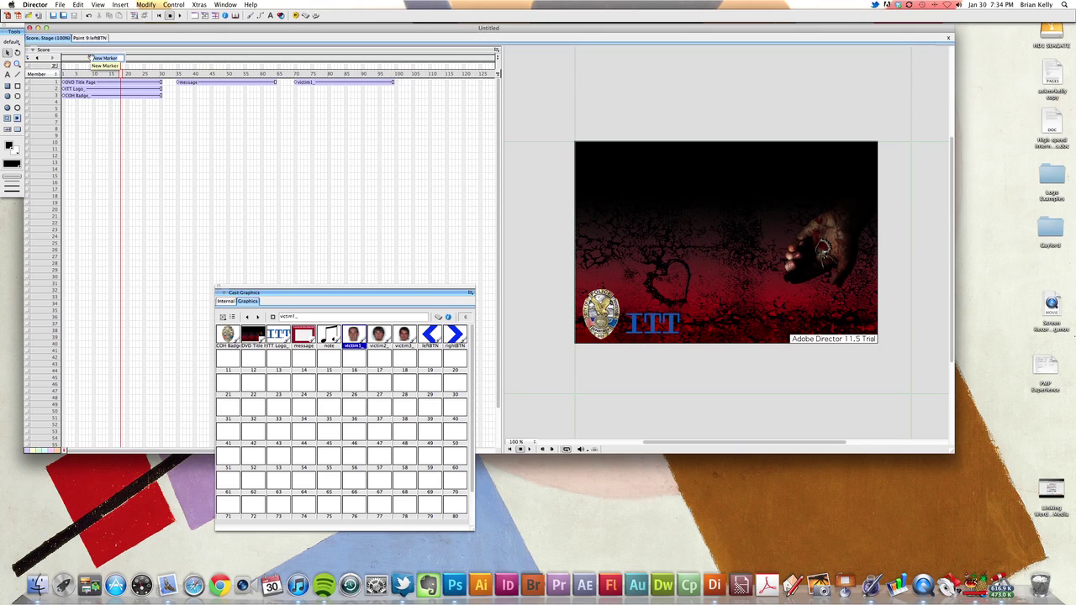
click(146, 56)
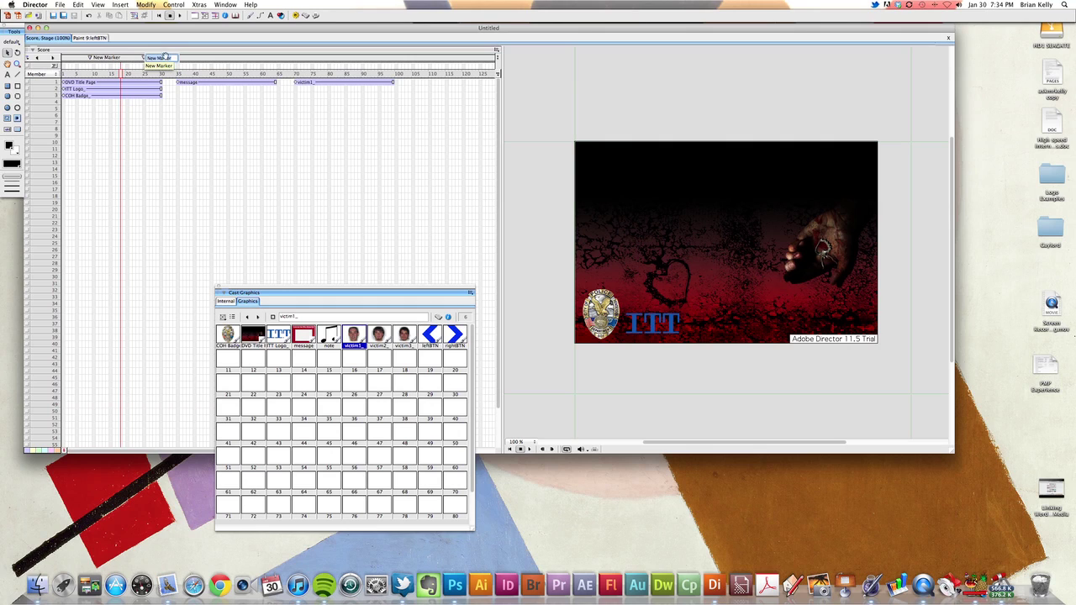
click(296, 57)
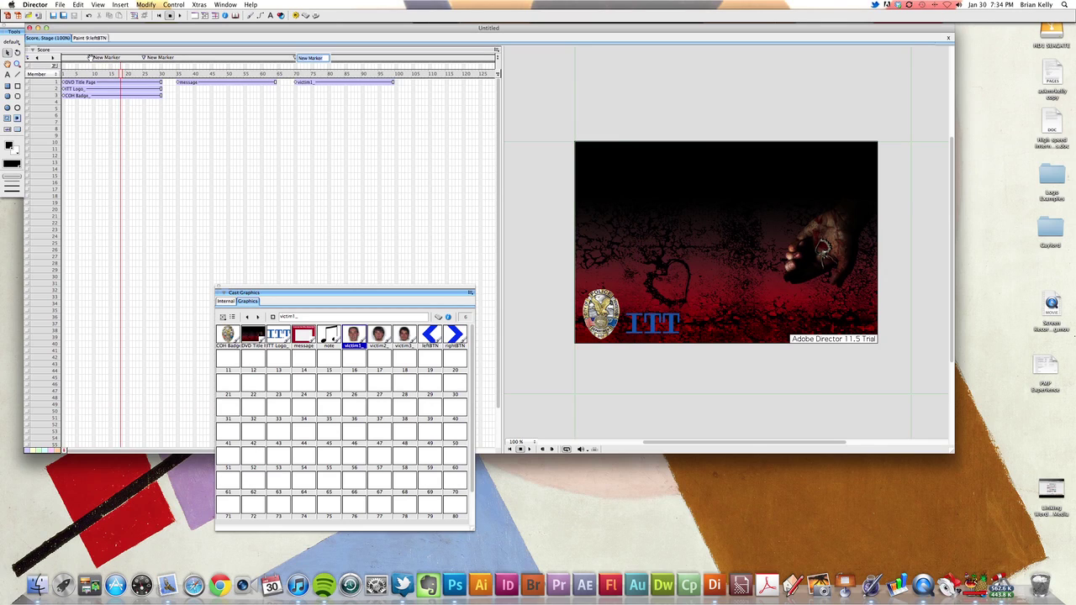
Step: Move the markers to frame 1, about frame 27 and the start of the message sprite
drag(89, 57, 63, 57)
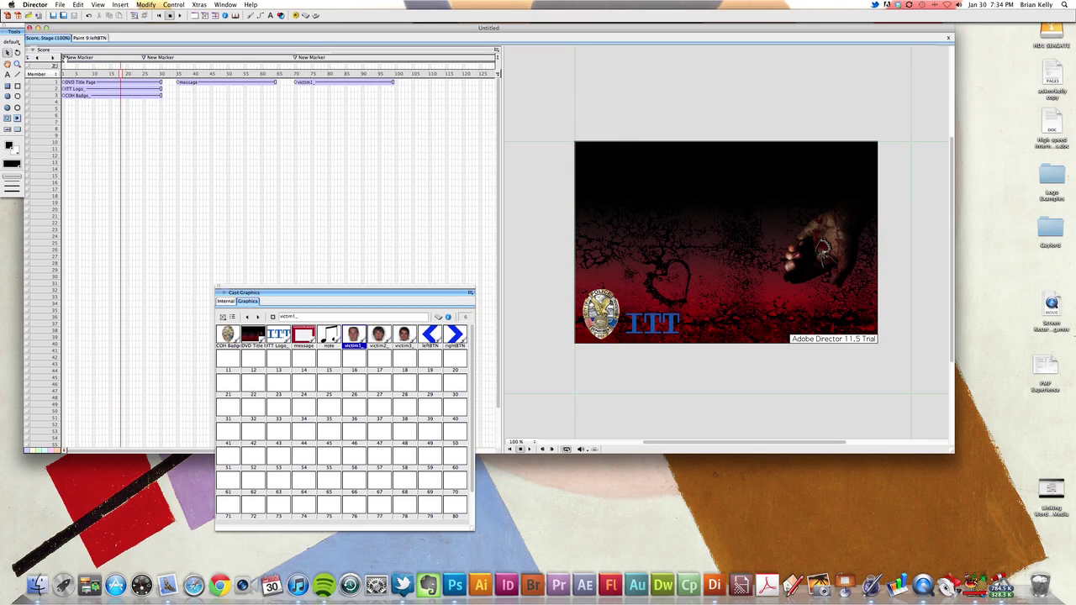
drag(144, 57, 162, 57)
drag(294, 58, 176, 58)
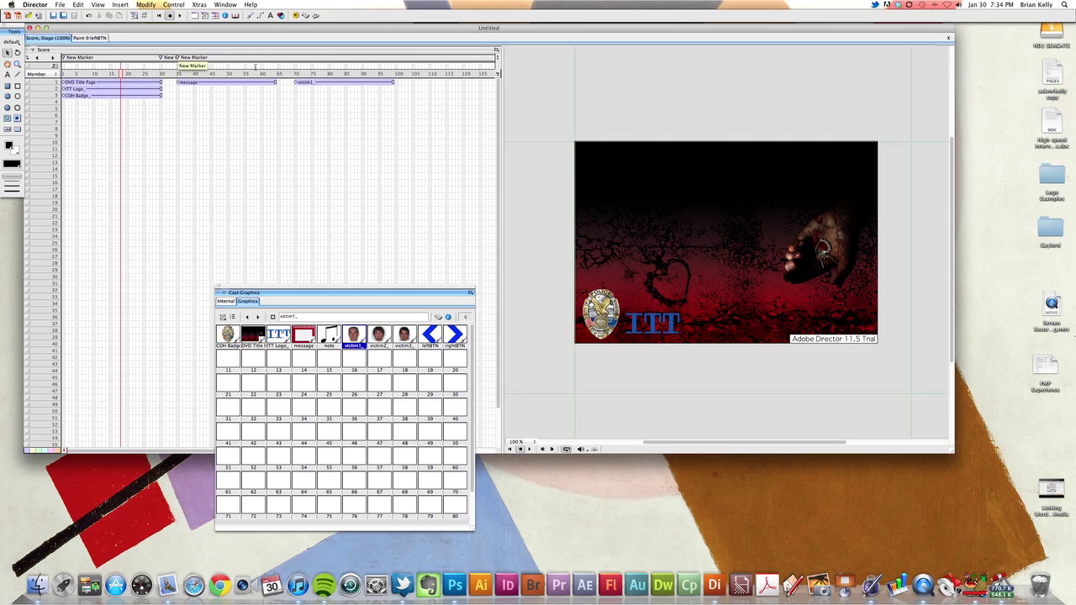
Step: Add a marker where victim1 begins and delete a stray extra marker near frame 55
click(294, 59)
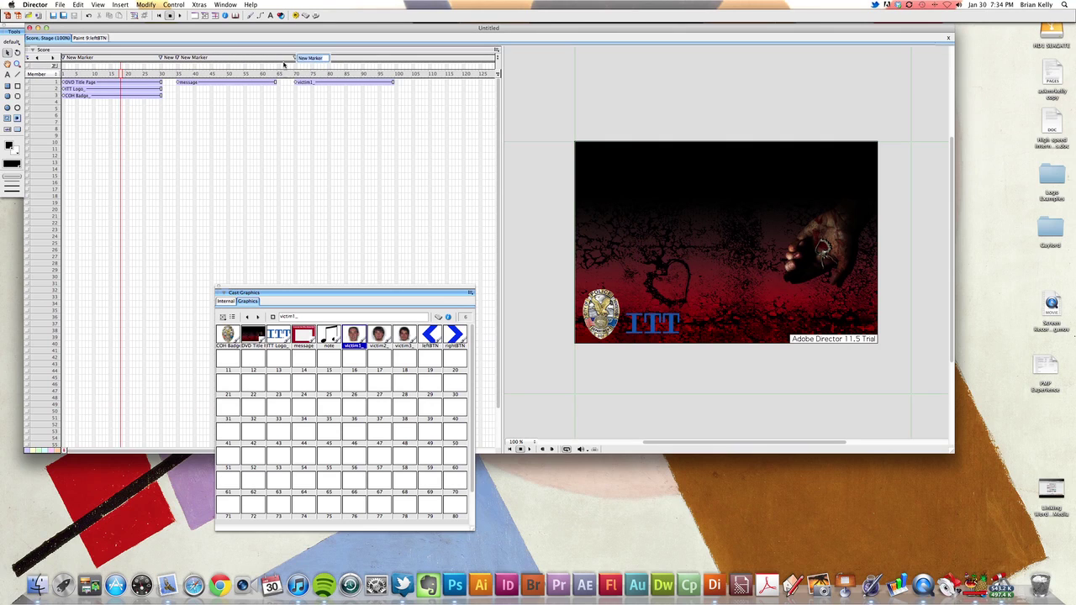
click(254, 58)
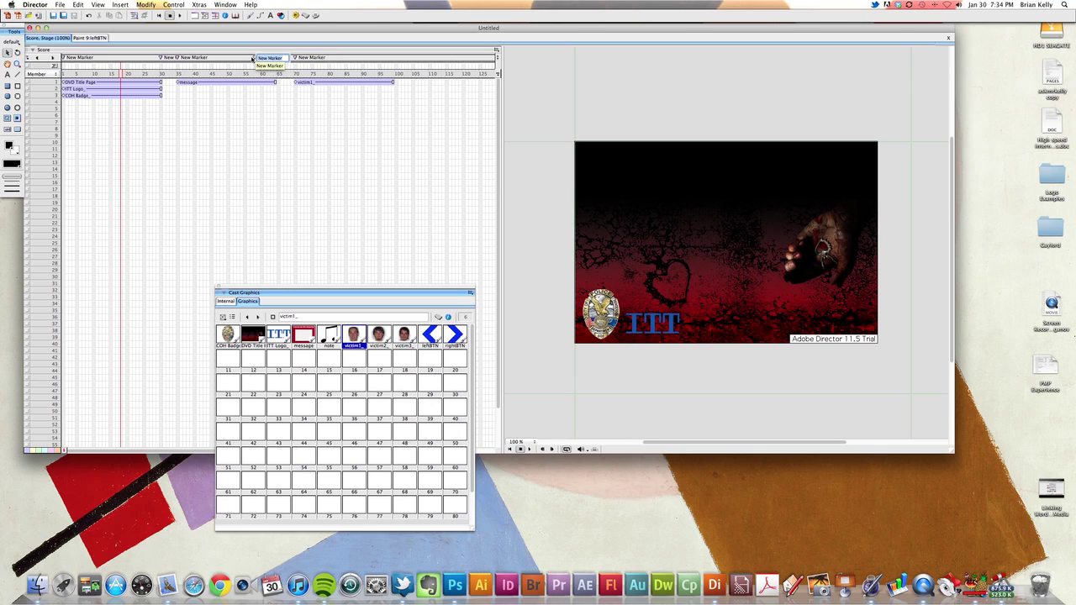
drag(254, 57, 256, 47)
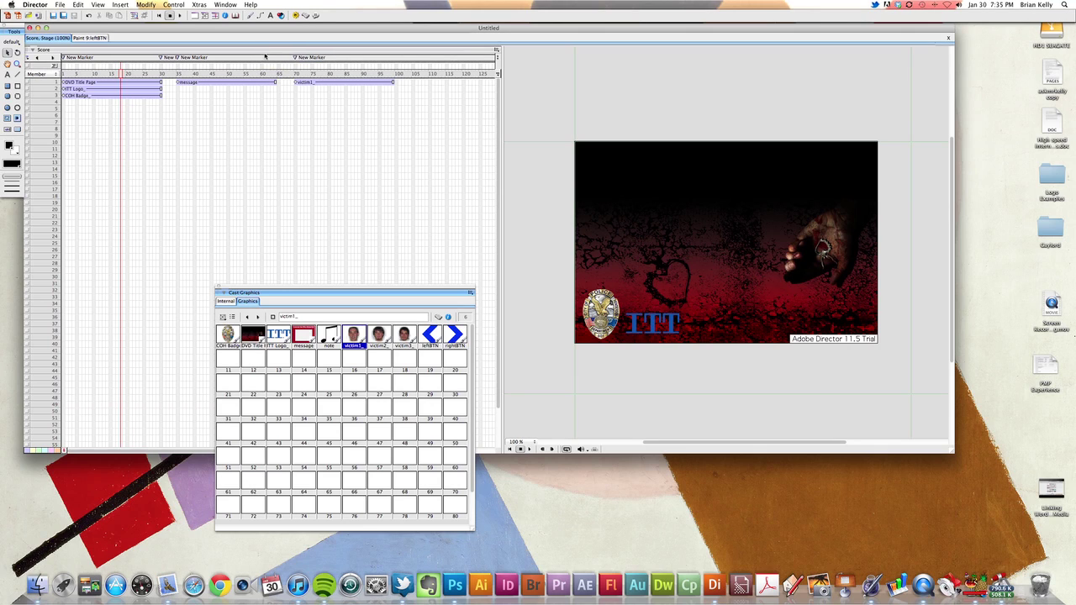
Step: Name the first three markers start, main and video
click(94, 58)
text(d)
click(175, 57)
text(mi)
click(201, 56)
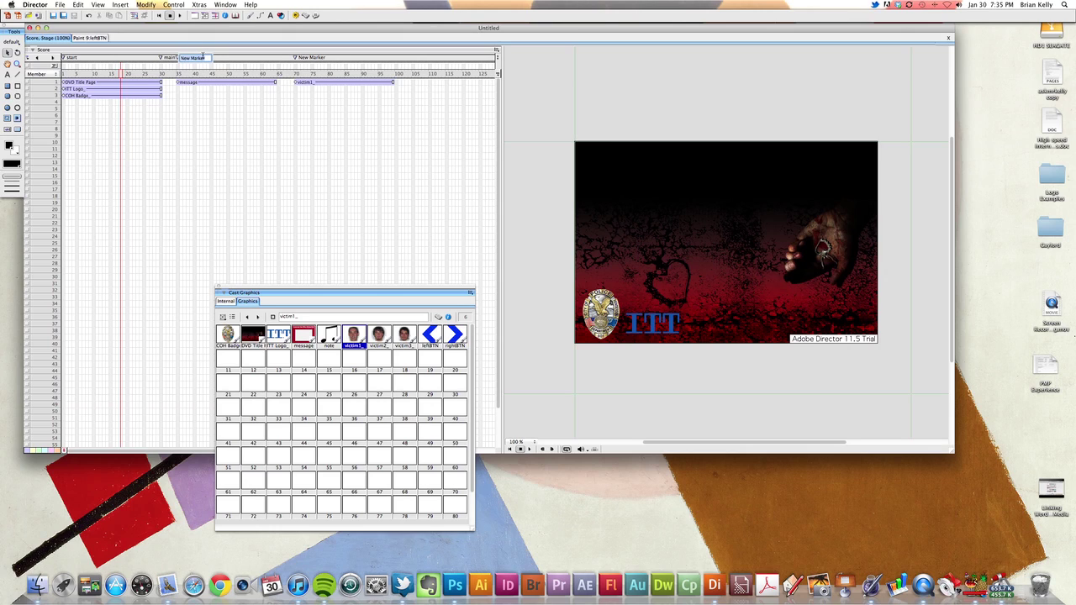
text(message )
text(vi)
text(deo)
Step: Name the frame-70 marker victim and add a fifth marker named letter near frame 103
click(304, 58)
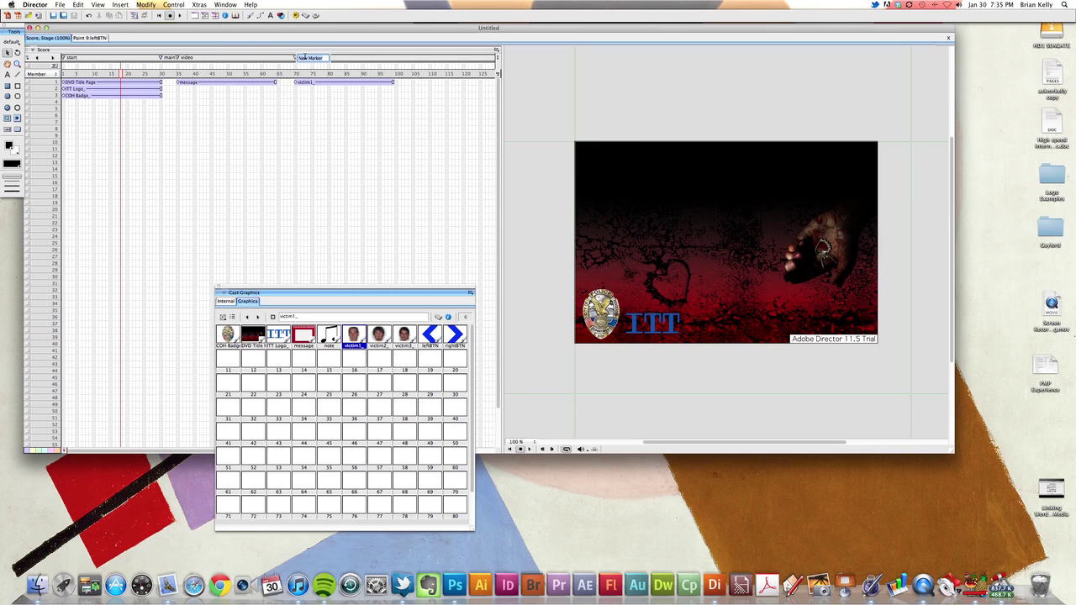
text(vicd)
text(ictim)
click(417, 58)
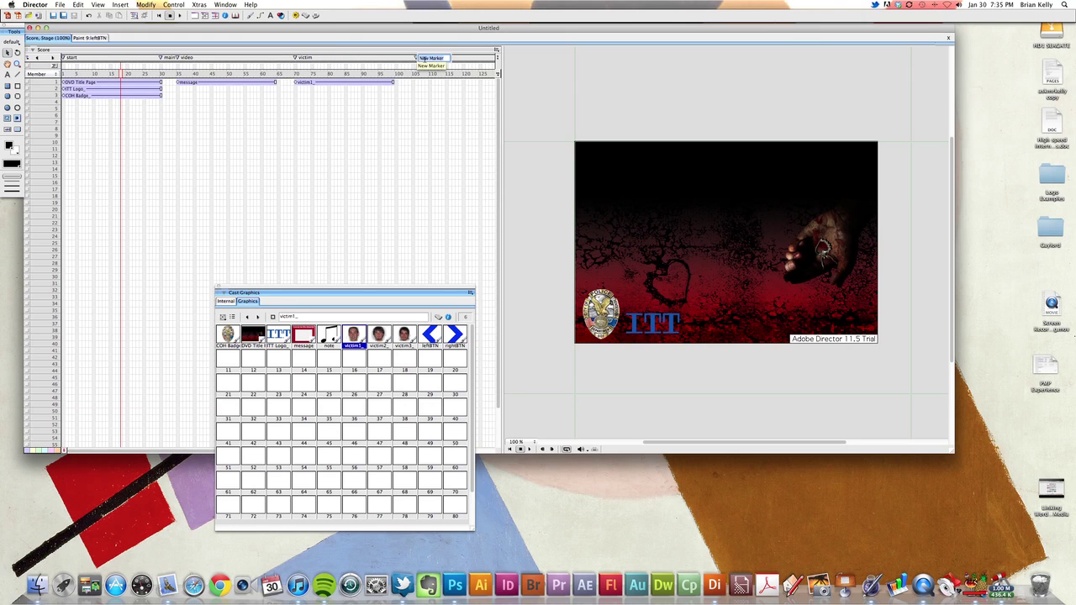
text(letter)
click(411, 76)
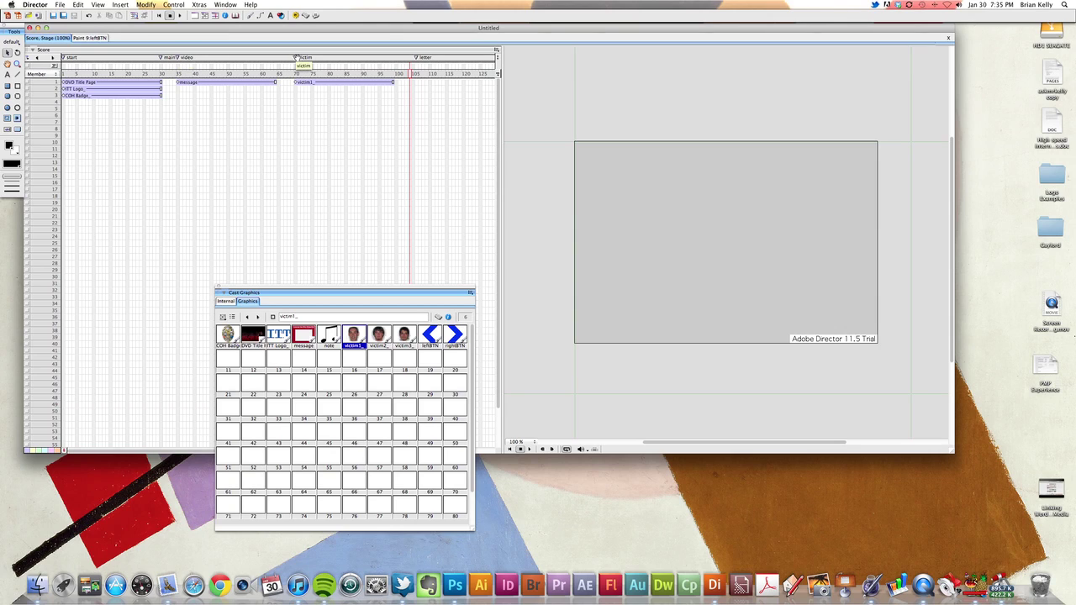
Step: Preview the red message frame near frame 40 and nudge the main marker one frame right against video
click(238, 57)
click(186, 57)
click(216, 74)
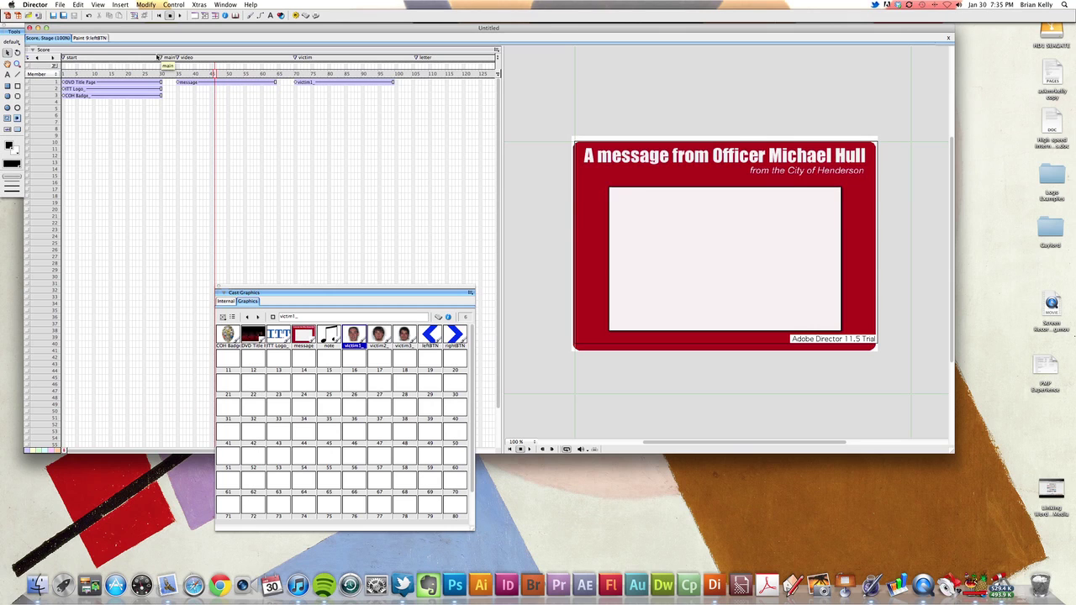
drag(158, 57, 163, 57)
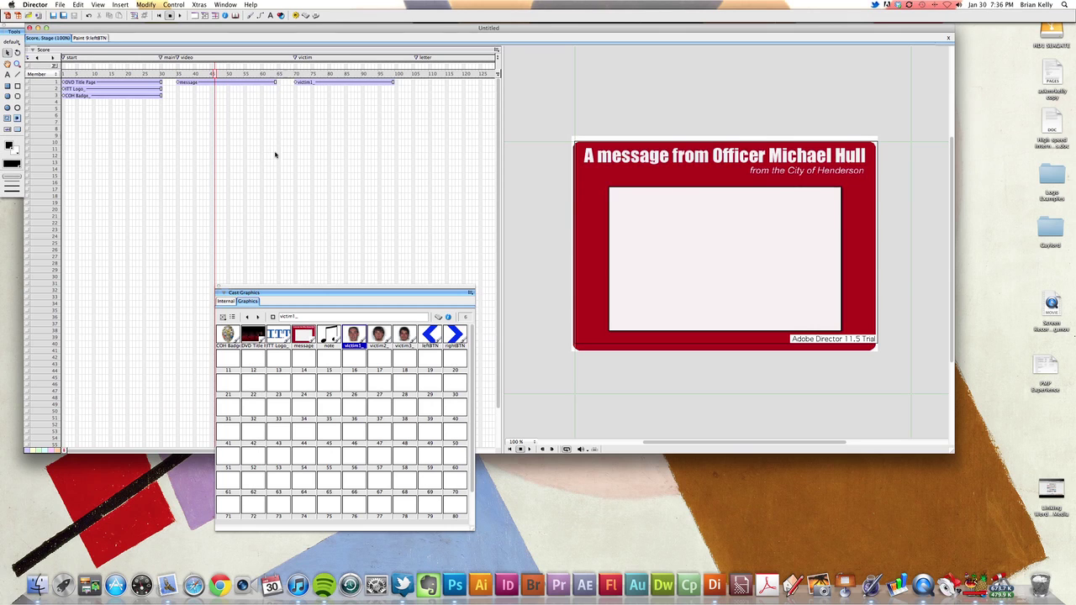